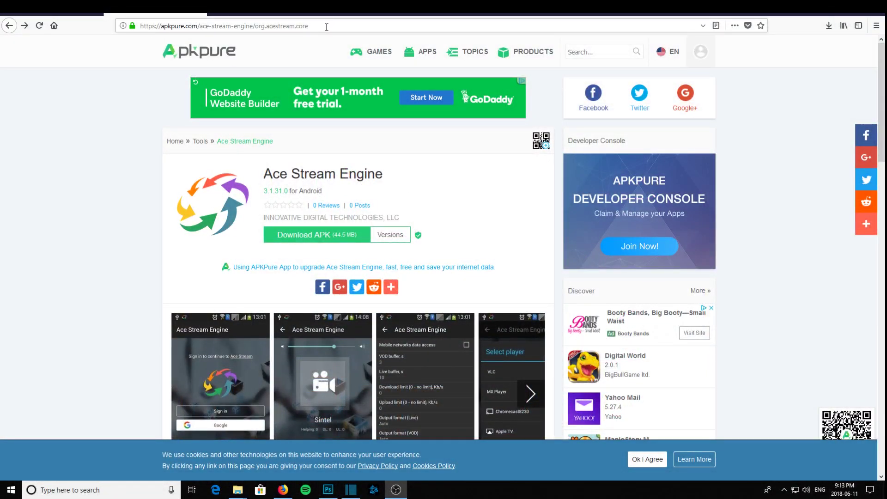
Select the full address of the APKPure Ace Stream Engine 3.1.31.0 page in the address bar.
click(119, 24)
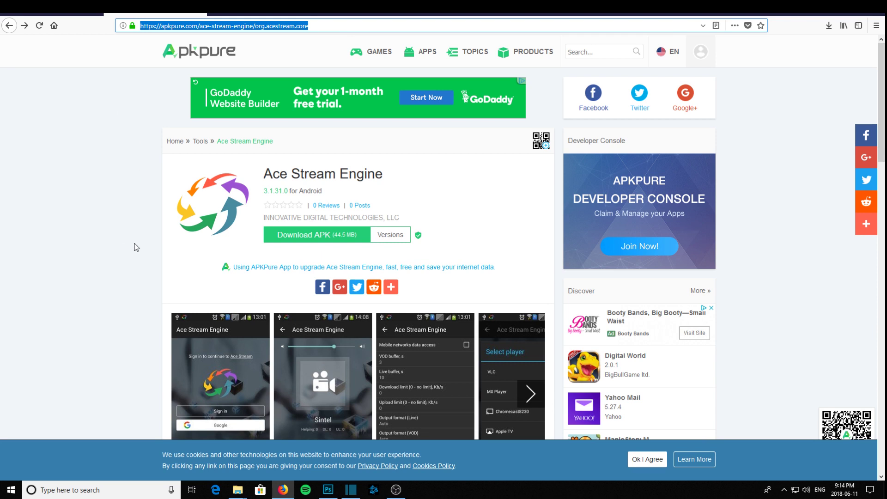
key(super+e)
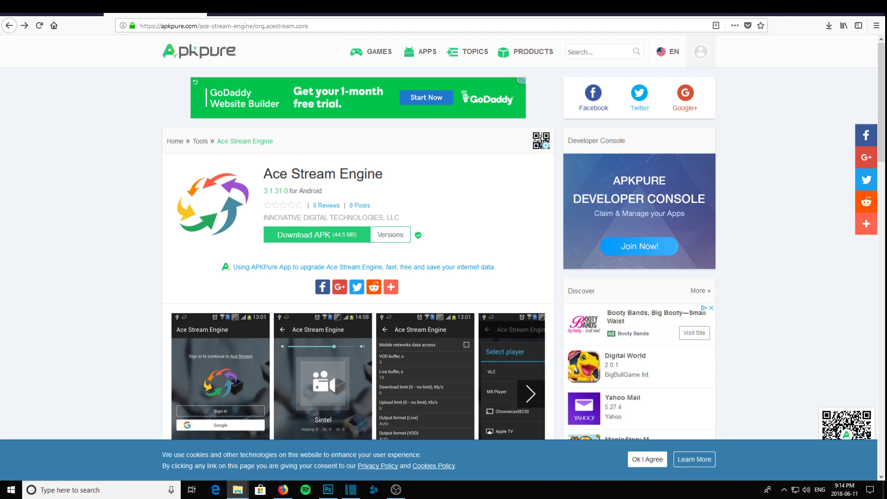
drag(5, 187, 290, 124)
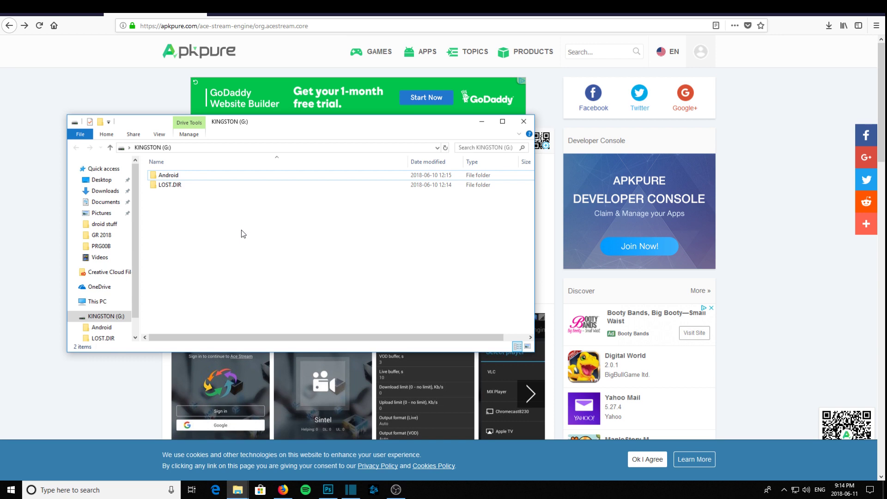
drag(358, 123, 1, 97)
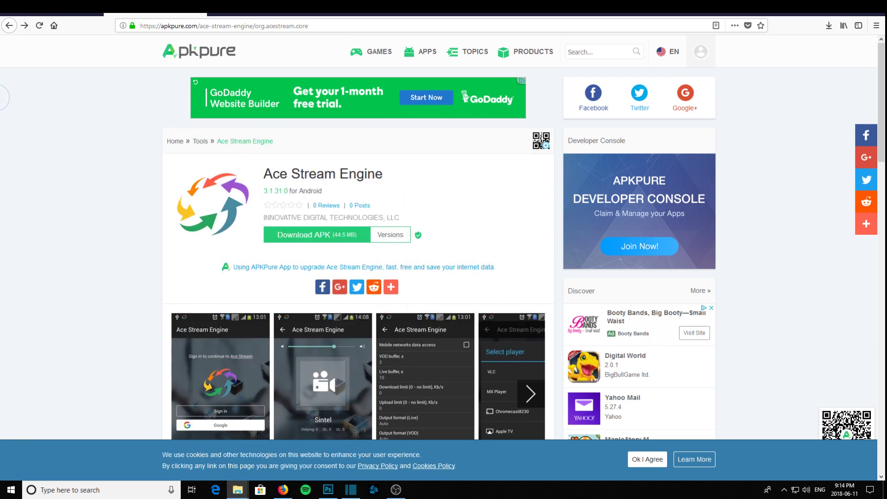
click(306, 240)
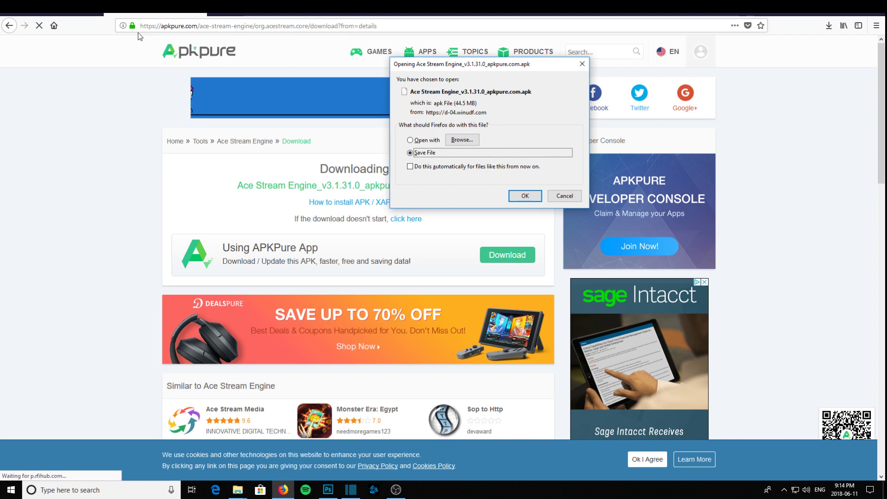
Save the 44.5 MB Ace Stream Engine APK and show its Downloads folder centred in File Explorer.
click(522, 196)
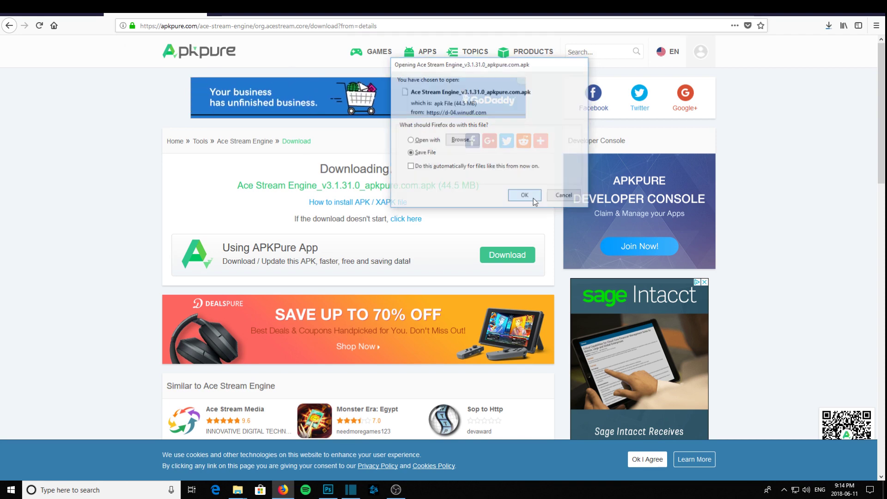
click(829, 26)
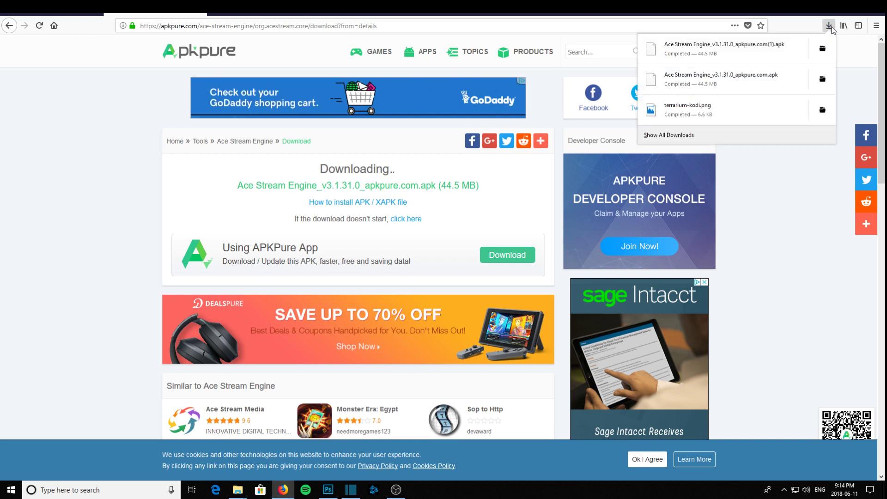
right_click(714, 56)
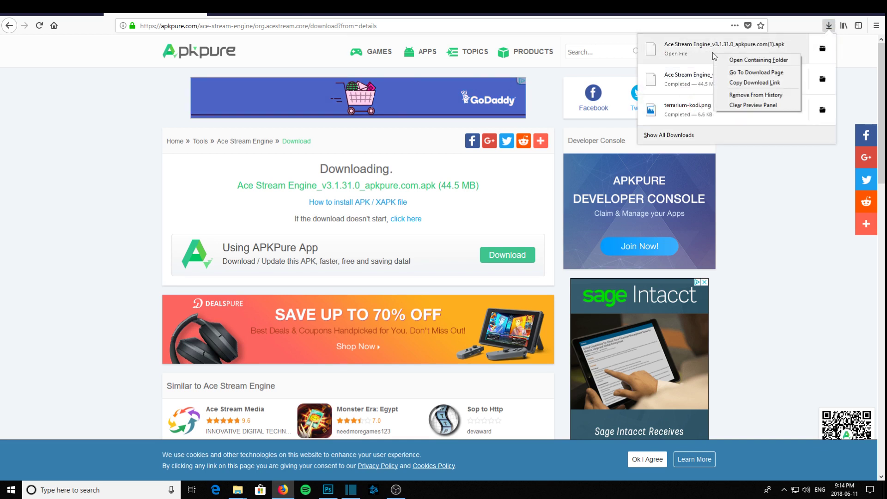
click(742, 61)
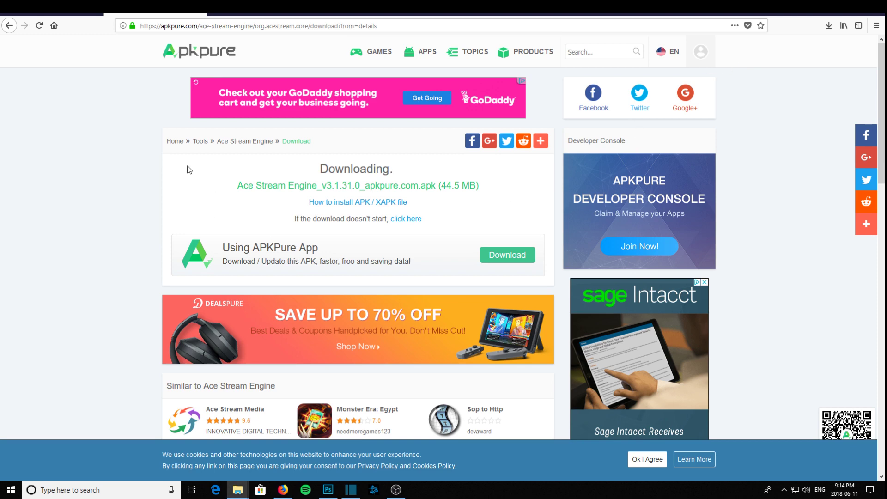
drag(60, 109, 517, 99)
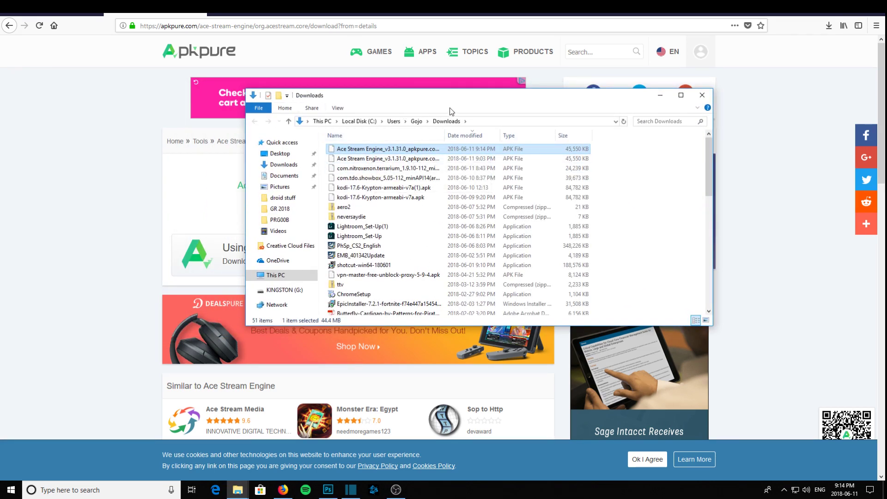
Copy the newest Ace Stream Engine APK from Downloads onto the KINGSTON (G:) stick.
drag(458, 97, 605, 52)
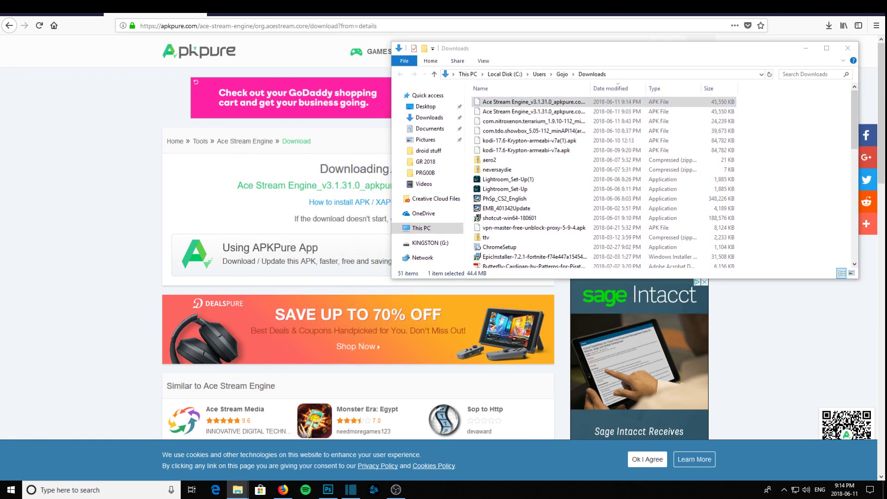
drag(108, 138, 295, 195)
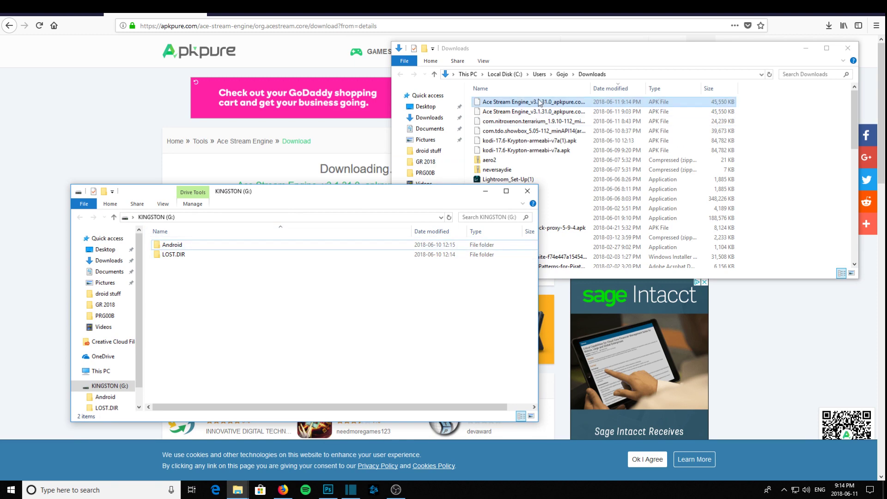
click(563, 104)
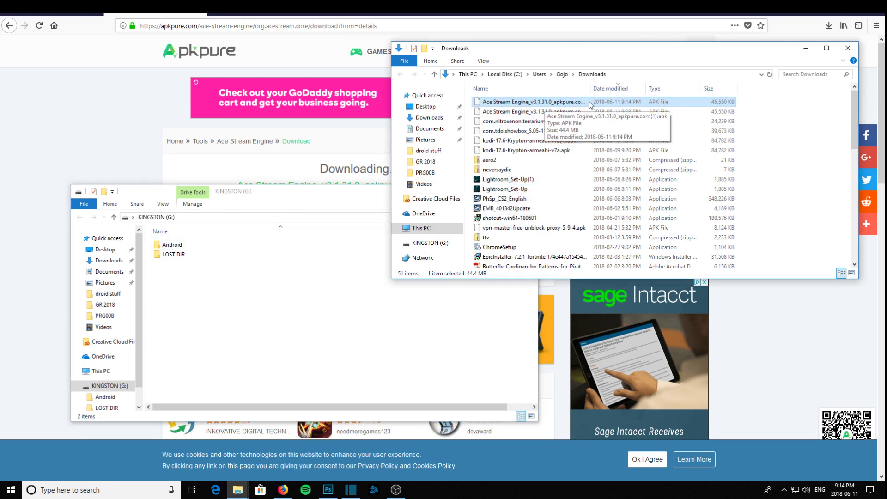
drag(590, 104, 273, 334)
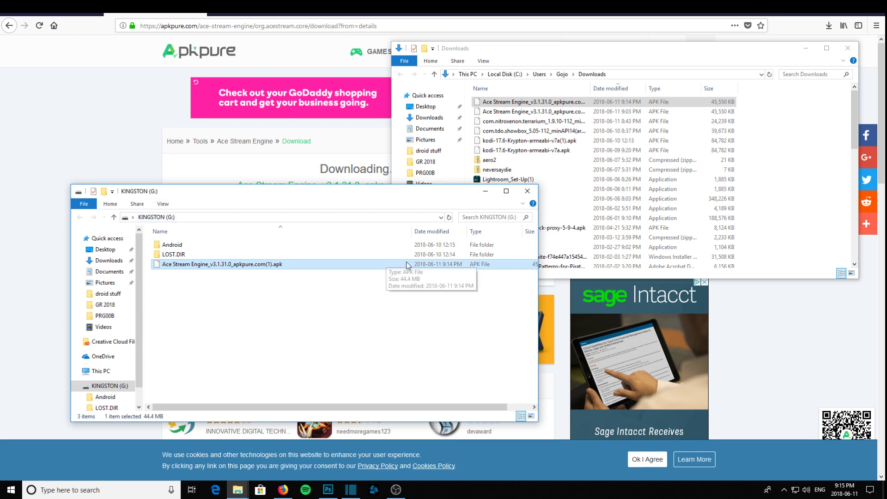
Close the KINGSTON window and safely eject the DataTraveler 2.0 USB stick.
click(527, 191)
click(784, 490)
click(793, 453)
click(804, 437)
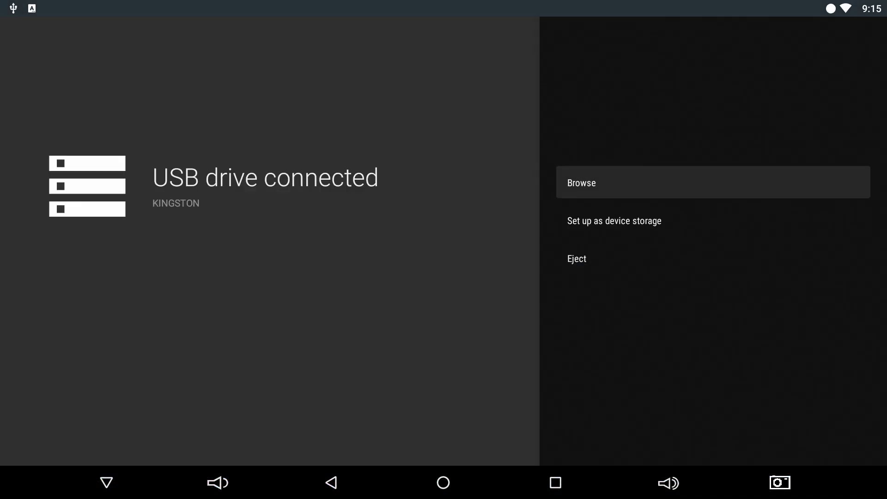
Dismiss the USB drive notice and open the Apps screen from the launcher's Apps tile.
key(Escape)
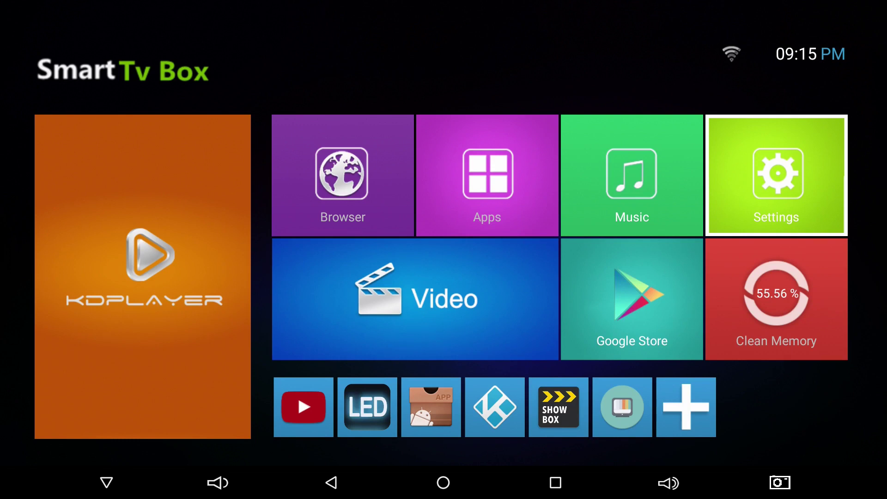
key(Left)
key(Left)
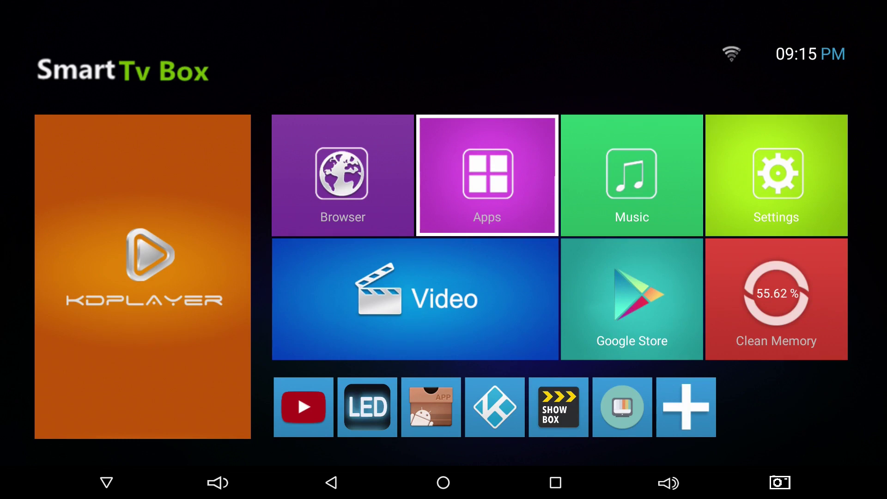
key(Return)
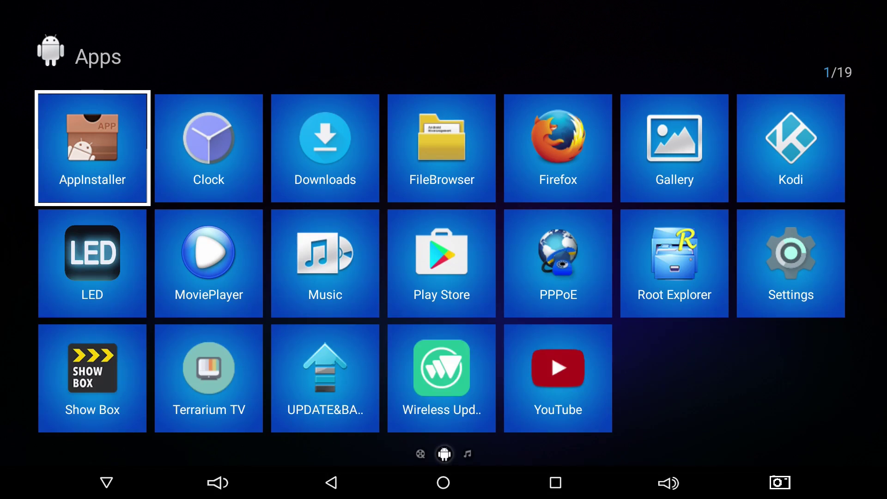
In AppInstaller, scan the KINGSTON drive and install the Ace Stream Engine APK.
key(Return)
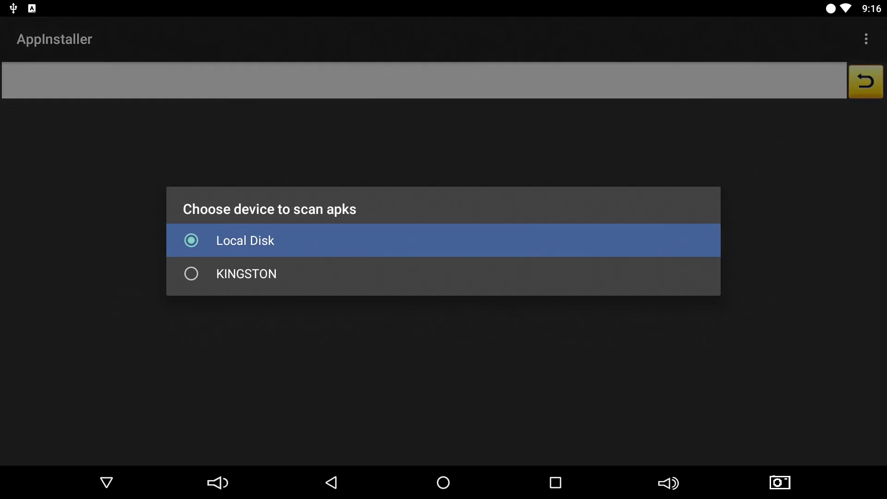
key(Down)
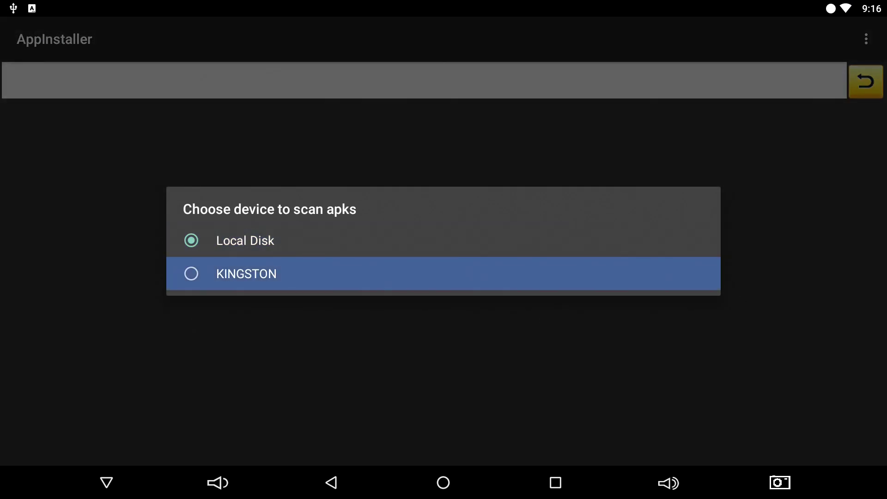
key(Escape)
key(Return)
key(Down)
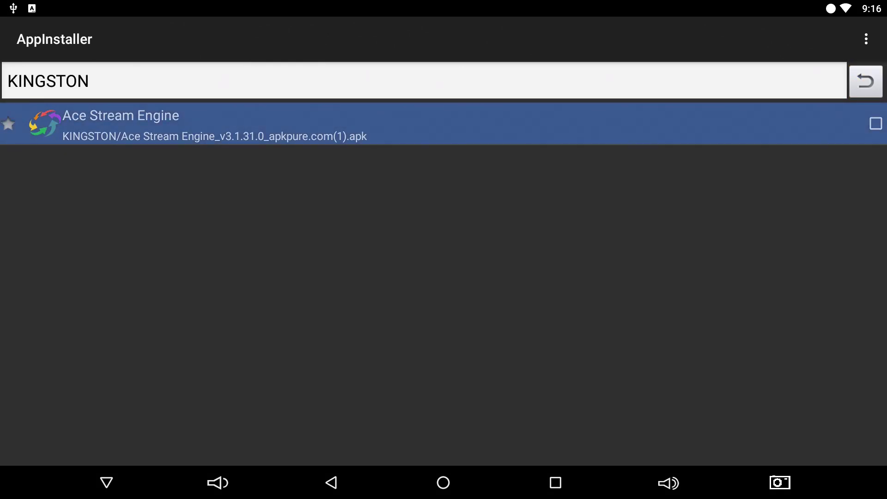
key(Return)
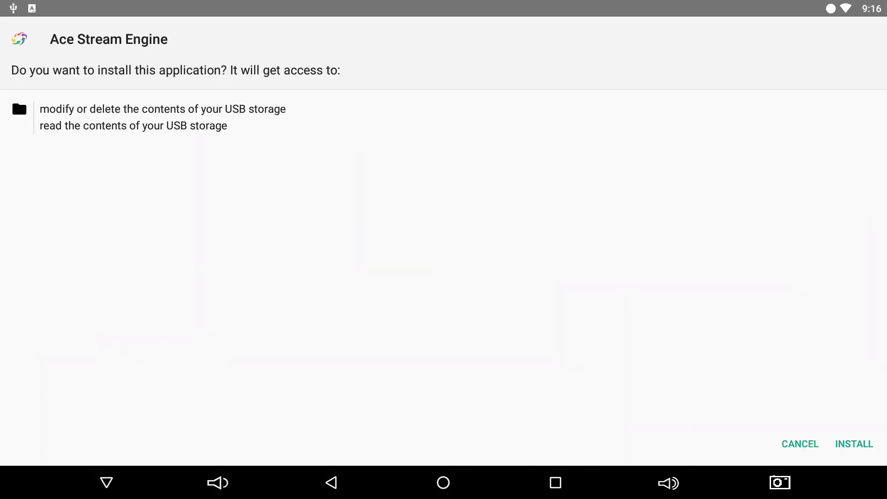
key(Down)
key(Right)
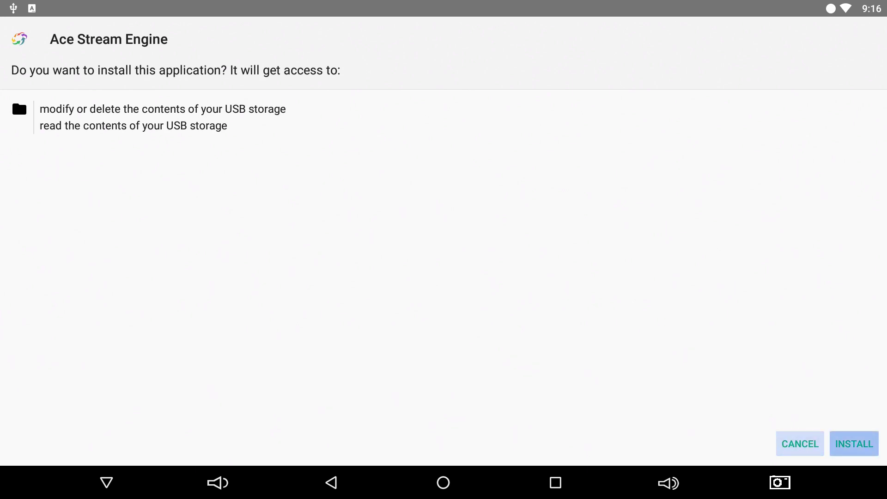
key(Return)
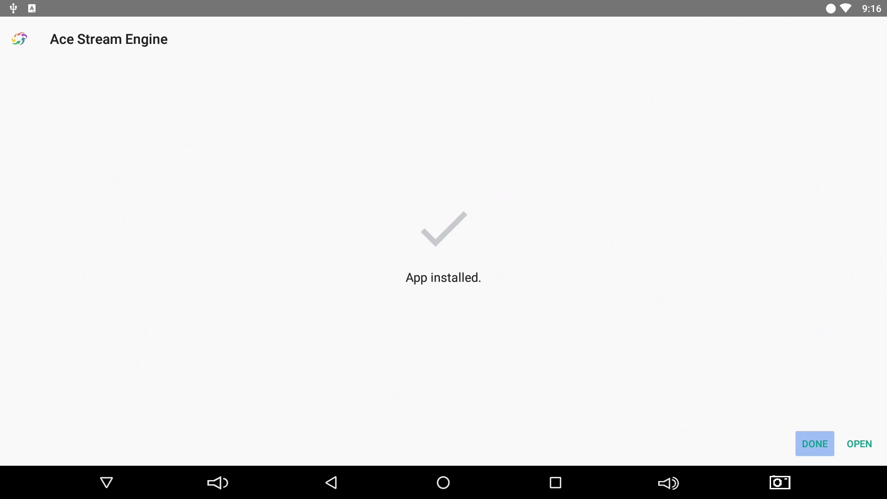
Open Ace Stream Engine 3.1.31.0 from the App installed screen to reach its sign-in screen.
key(Right)
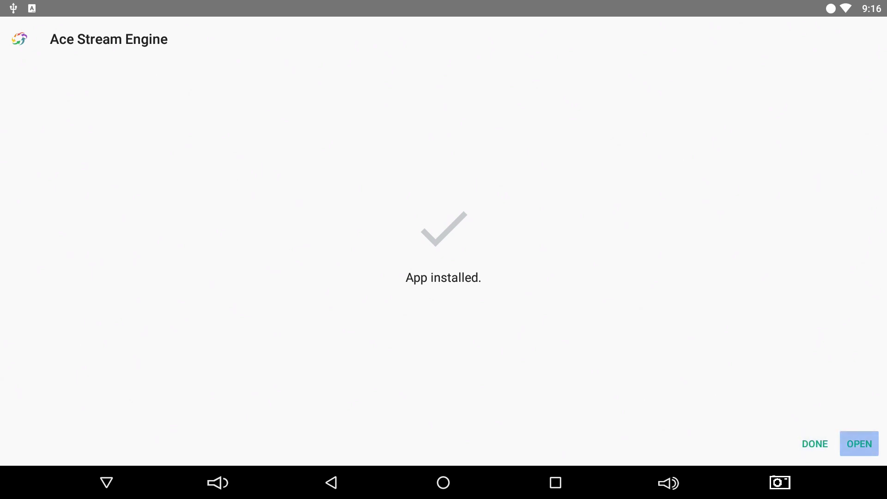
key(Return)
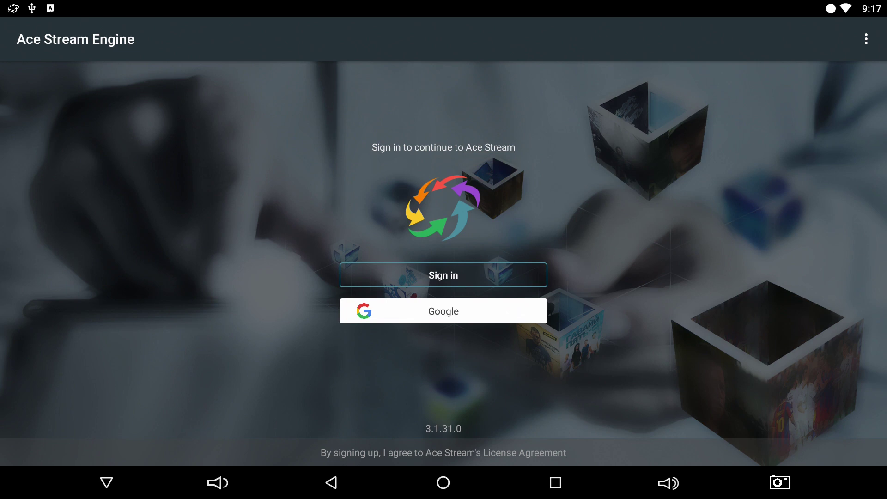
Back out of Ace Stream Engine and check it is listed beside AppInstaller in Apps.
key(Escape)
key(Escape)
key(Escape)
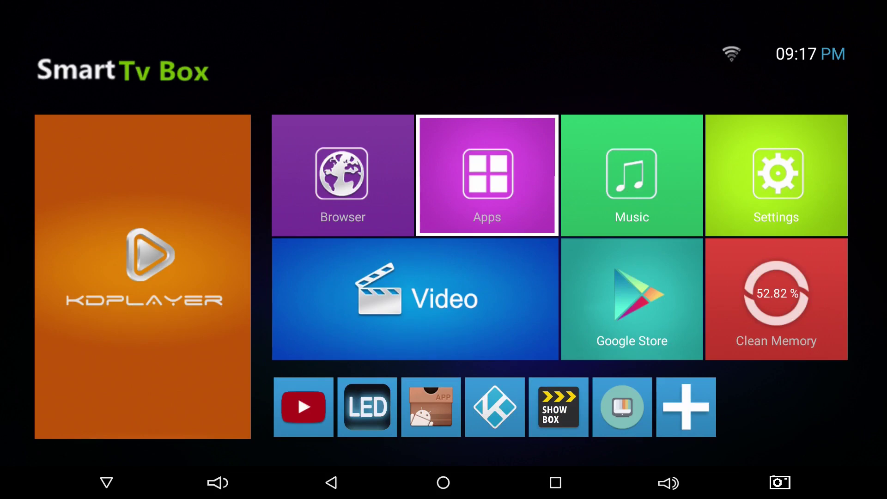
key(Return)
key(Right)
key(Left)
key(Right)
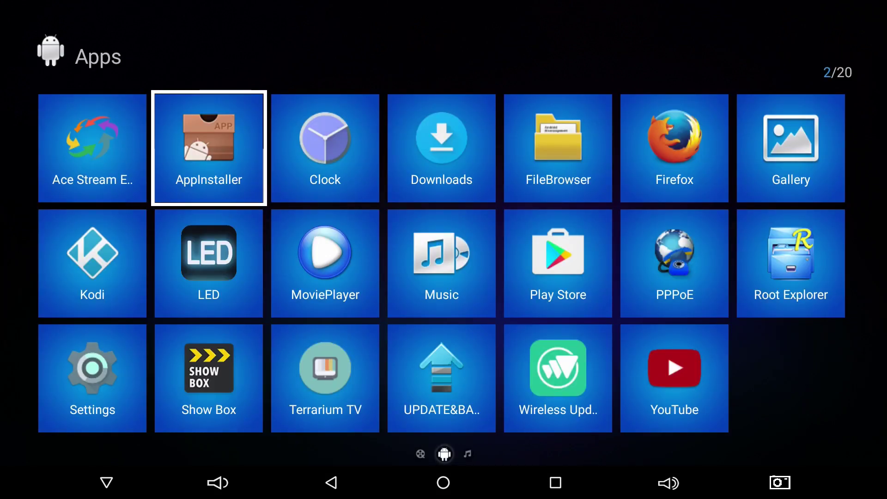
key(Left)
Return to the home screen and move focus to the Kodi shortcut.
key(Escape)
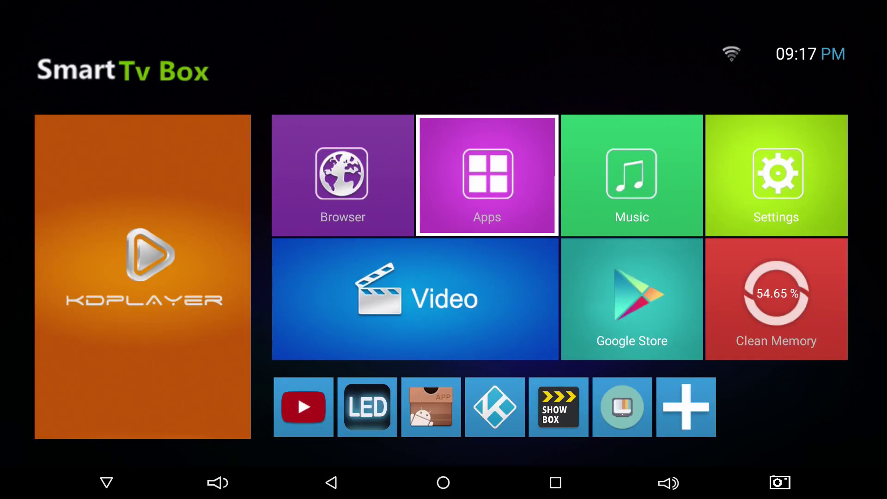
key(Down)
key(Down)
key(Right)
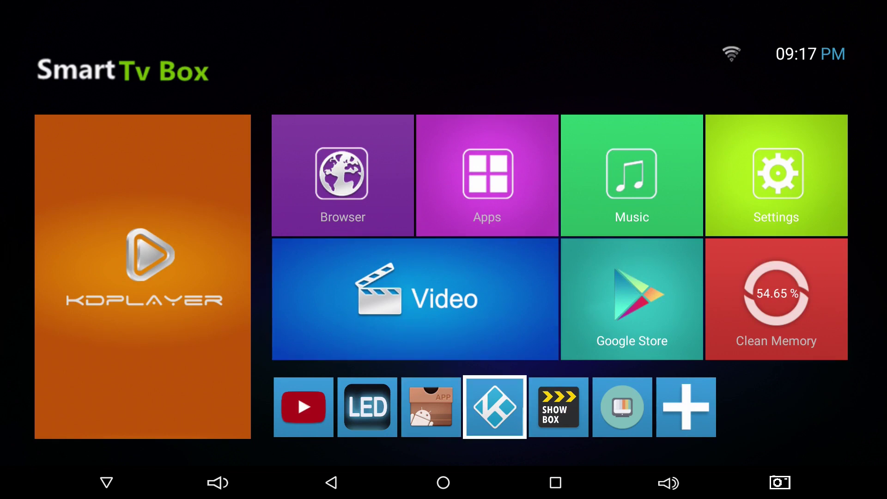